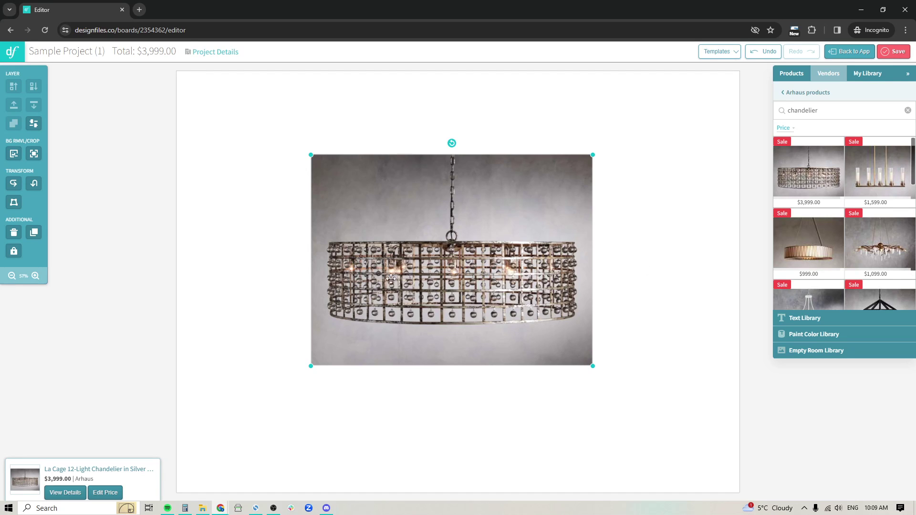
Preview a Magic Auto Removal cutout of the chandelier, then close without applying it.
{"action": "left_click", "coordinate": [14, 153]}
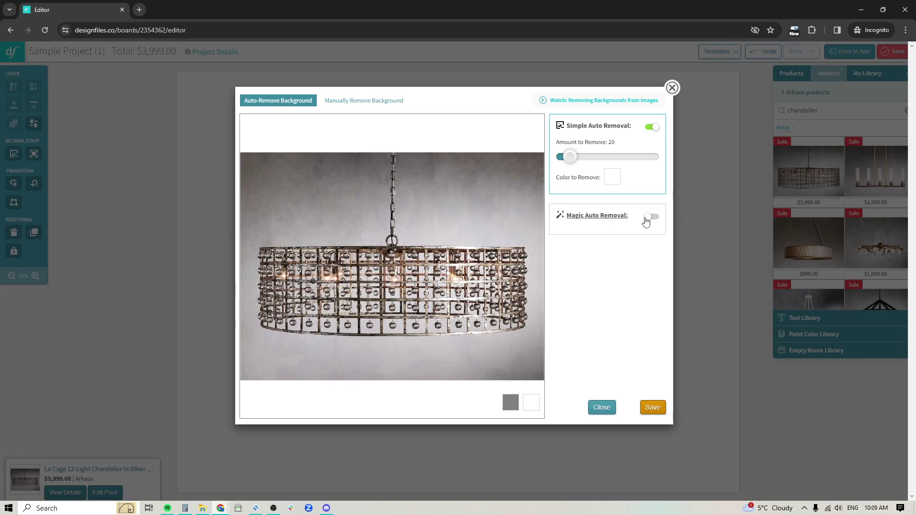
{"action": "left_click", "coordinate": [651, 217]}
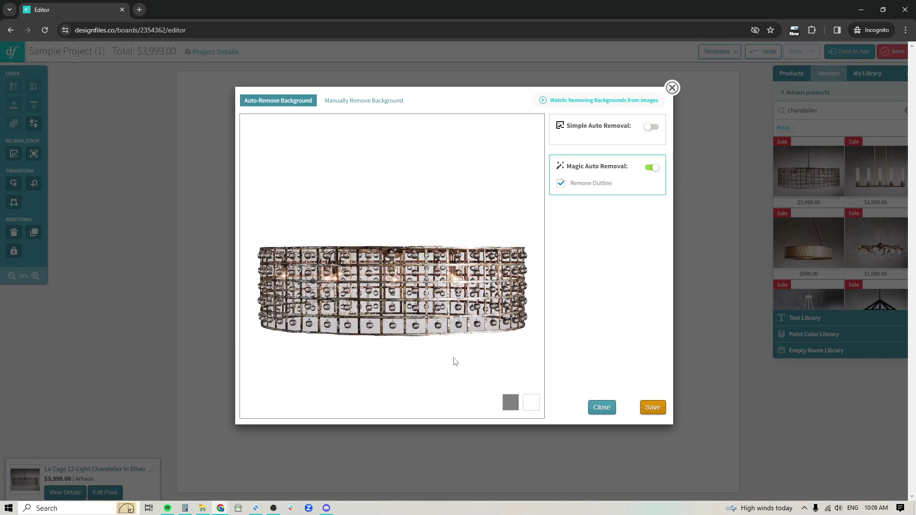
{"action": "left_click", "coordinate": [602, 408]}
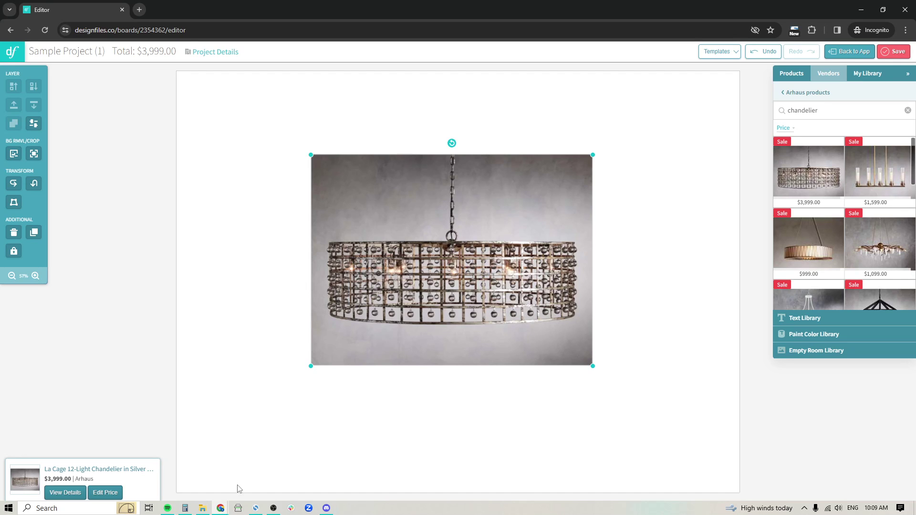
Switch to the Cain Home window's chandelier board, then nudge the chandelier up-left and enlarge it.
{"action": "left_click", "coordinate": [222, 510]}
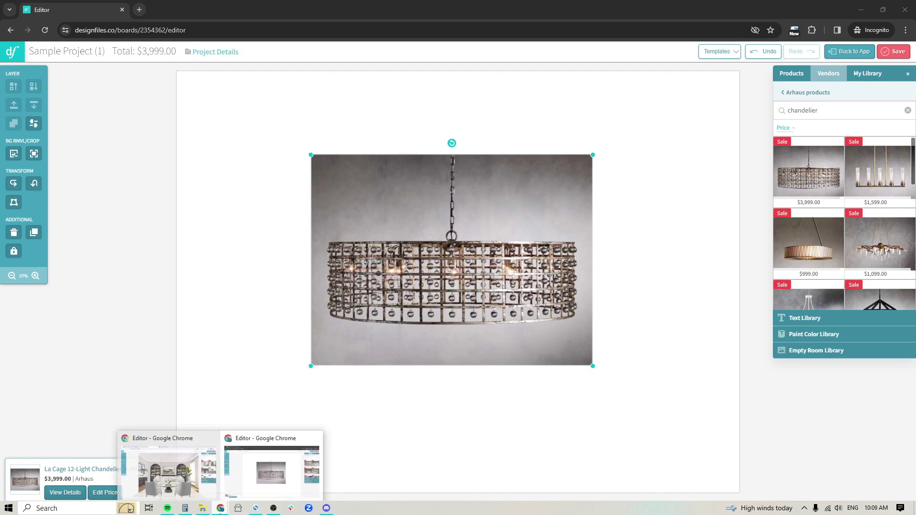
{"action": "left_click", "coordinate": [203, 487]}
{"action": "left_click", "coordinate": [181, 10]}
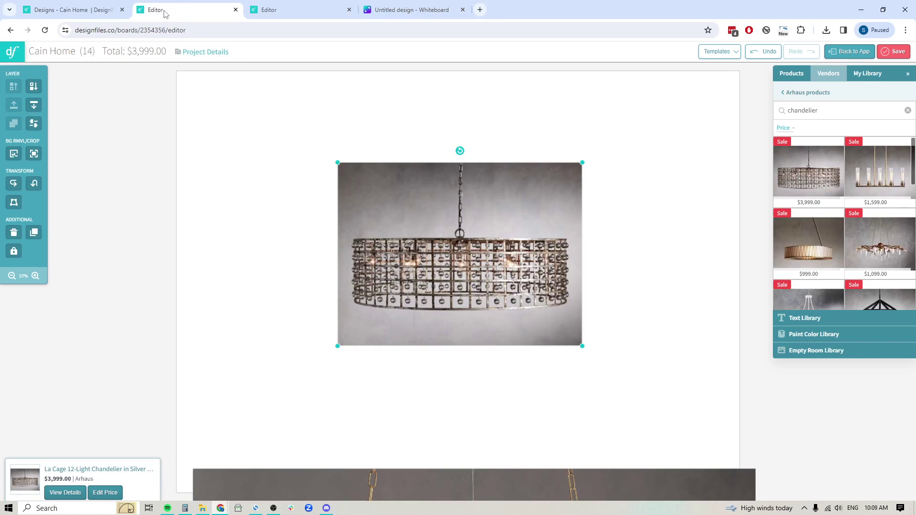
{"action": "left_click_drag", "start_coordinate": [475, 273], "coordinate": [464, 256]}
{"action": "left_click_drag", "start_coordinate": [571, 144], "coordinate": [600, 129]}
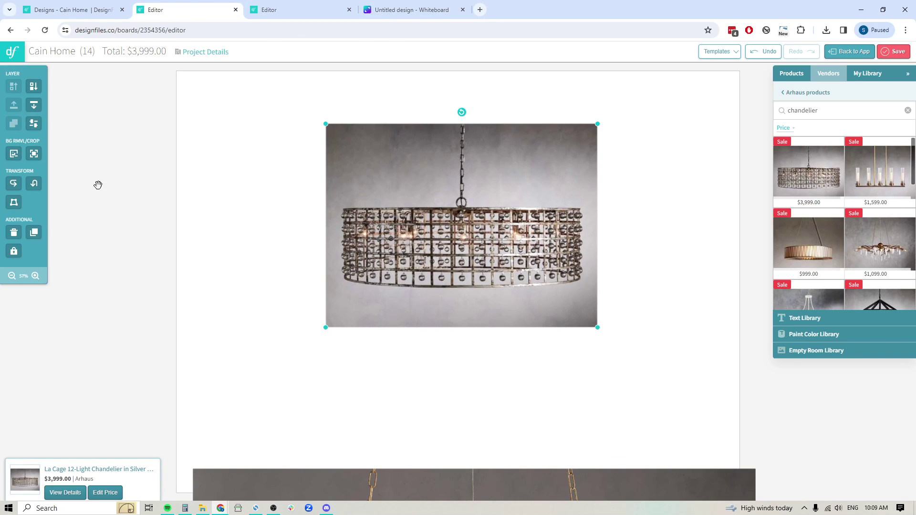
Cut the chandelier's grey background away with Magic Auto Removal, save, and move it upper-left.
{"action": "left_click", "coordinate": [14, 153]}
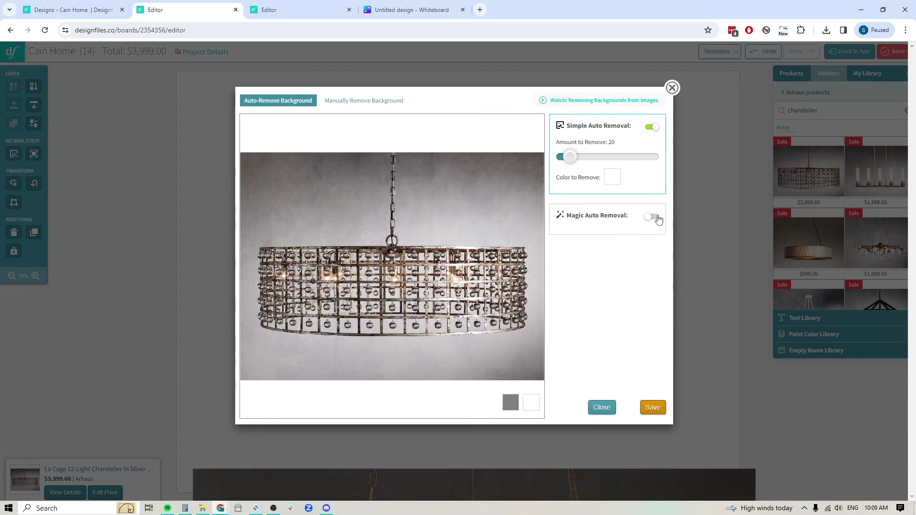
{"action": "left_click", "coordinate": [652, 217]}
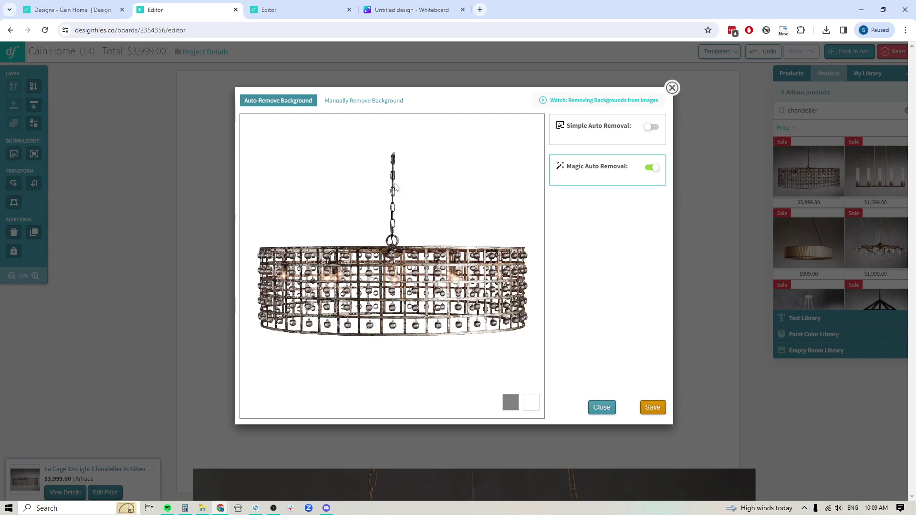
{"action": "left_click", "coordinate": [652, 407]}
{"action": "left_click_drag", "start_coordinate": [485, 248], "coordinate": [446, 259]}
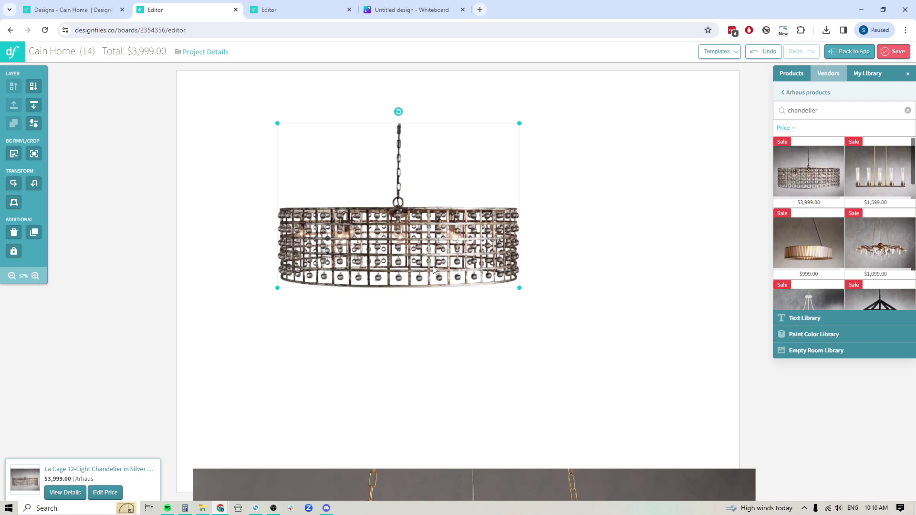
{"action": "left_click", "coordinate": [413, 302]}
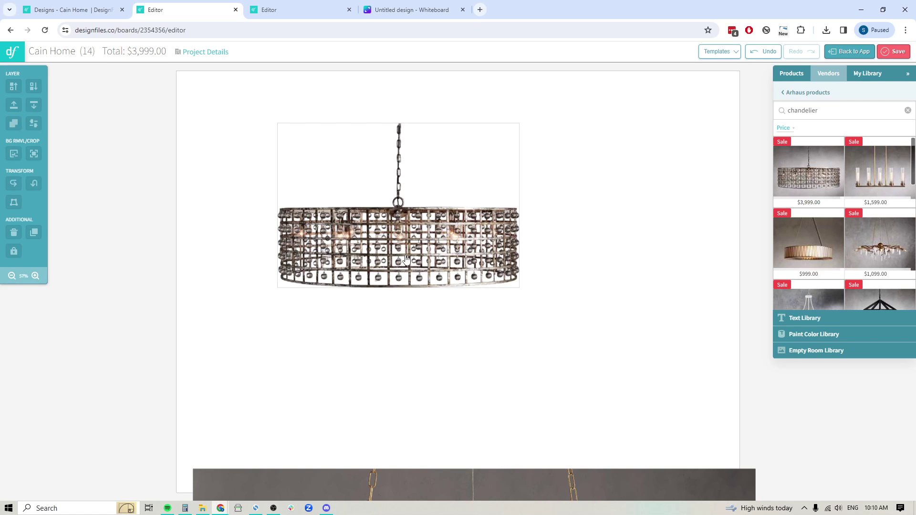
Delete the round chandelier and bring the gold branch chandelier up onto the canvas.
{"action": "left_click", "coordinate": [405, 260]}
{"action": "key", "text": "Delete"}
{"action": "left_click", "coordinate": [395, 482]}
{"action": "left_click_drag", "start_coordinate": [394, 482], "coordinate": [377, 83]}
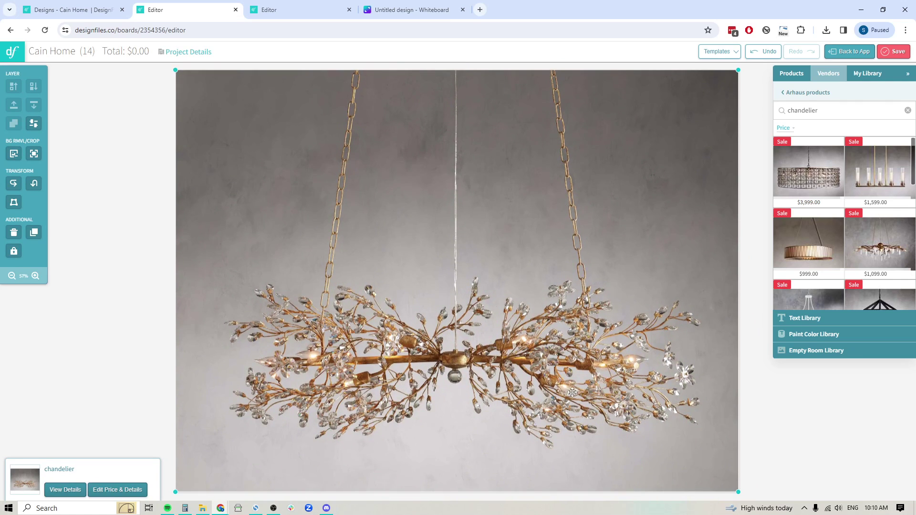
Remove the gold chandelier's grey background with Magic Auto Removal, then shrink and centre it.
{"action": "left_click", "coordinate": [14, 154]}
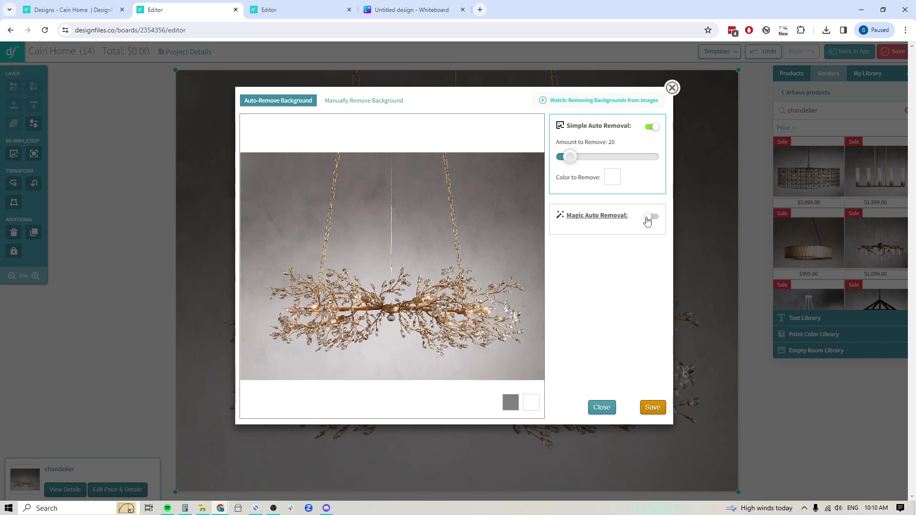
{"action": "left_click", "coordinate": [649, 218]}
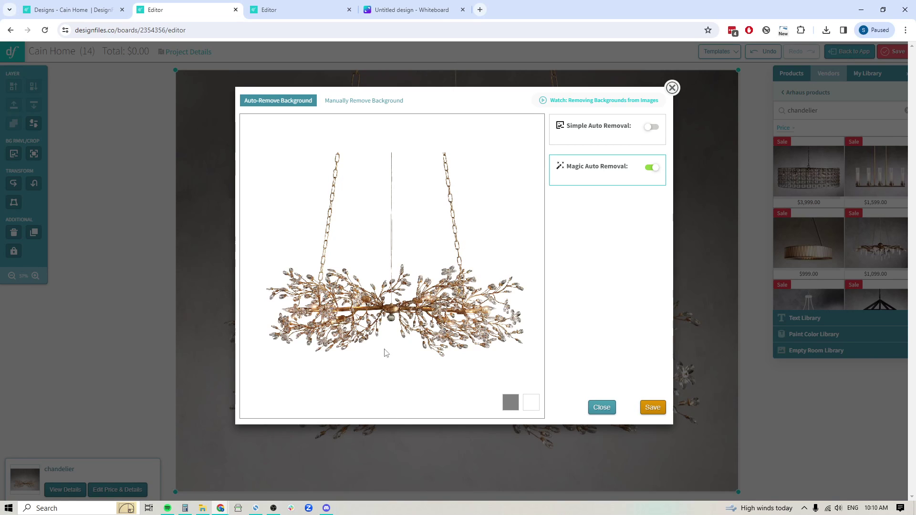
{"action": "left_click", "coordinate": [652, 407]}
{"action": "left_click_drag", "start_coordinate": [451, 326], "coordinate": [488, 355]}
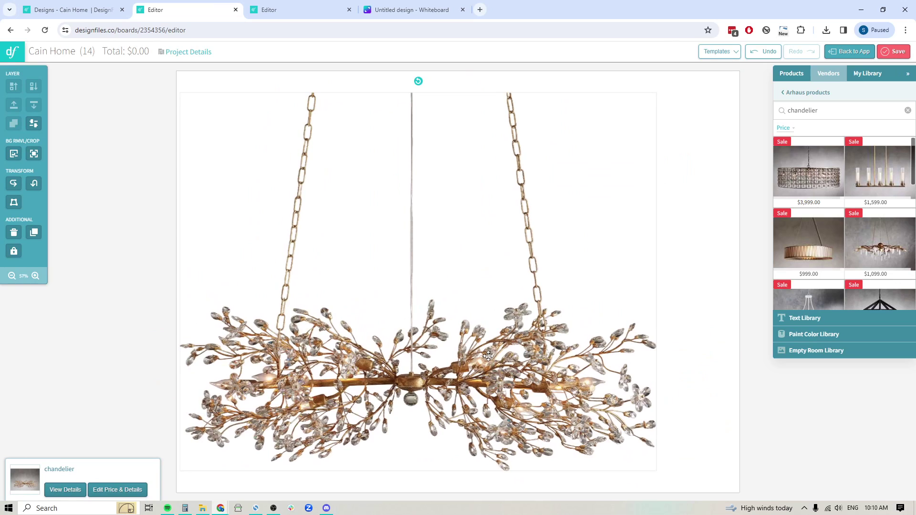
{"action": "left_click_drag", "start_coordinate": [657, 92], "coordinate": [462, 246]}
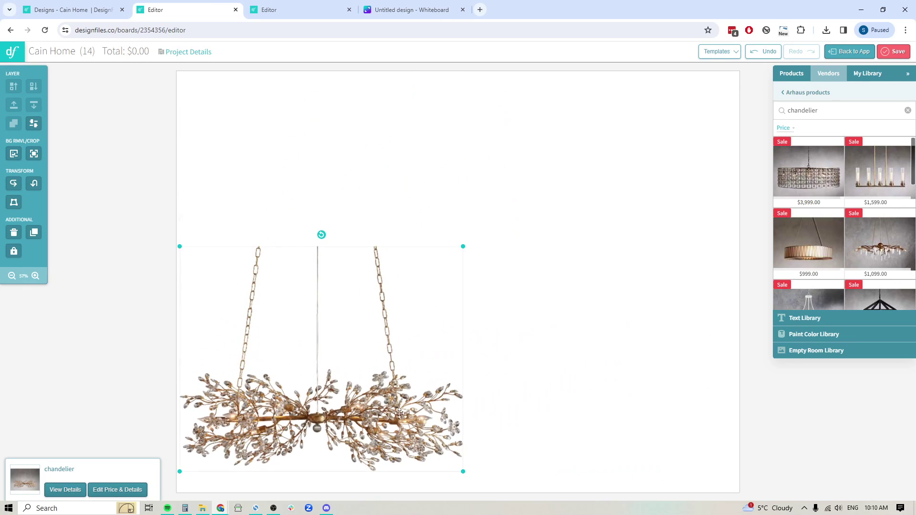
{"action": "left_click_drag", "start_coordinate": [399, 413], "coordinate": [521, 300]}
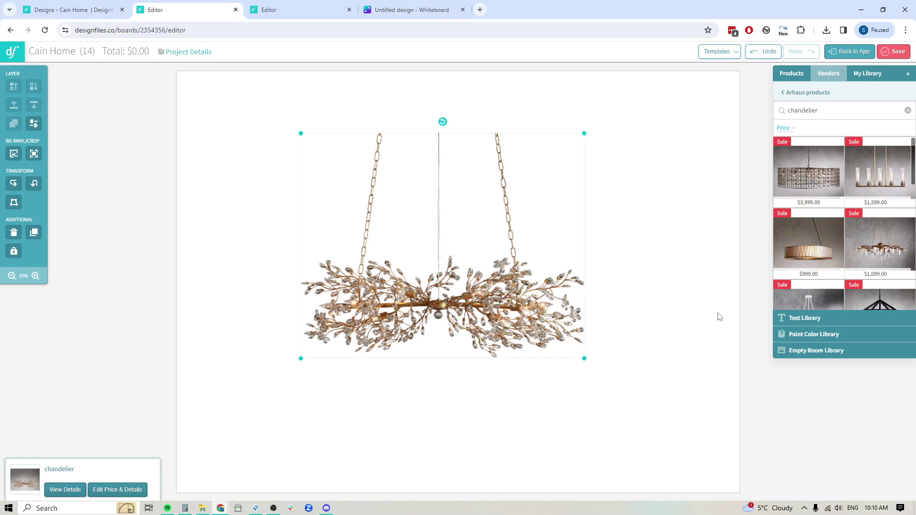
On the living-room board, place the black woven pendant above the sofa.
{"action": "left_click", "coordinate": [269, 9]}
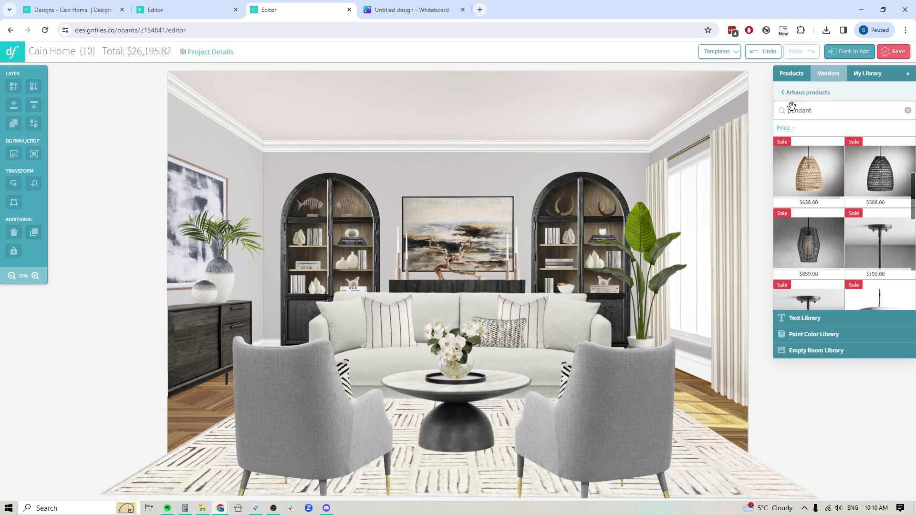
{"action": "left_click_drag", "start_coordinate": [880, 177], "coordinate": [466, 251]}
{"action": "left_click_drag", "start_coordinate": [599, 320], "coordinate": [512, 260]}
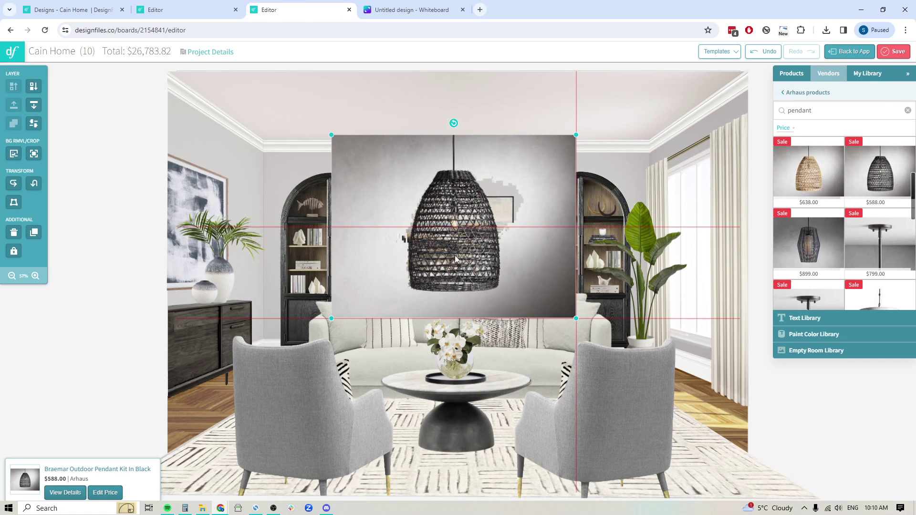
Cut out the pendant's background with Magic Auto Removal, reposition it, then delete it from the board.
{"action": "left_click", "coordinate": [14, 154]}
{"action": "left_click", "coordinate": [650, 215]}
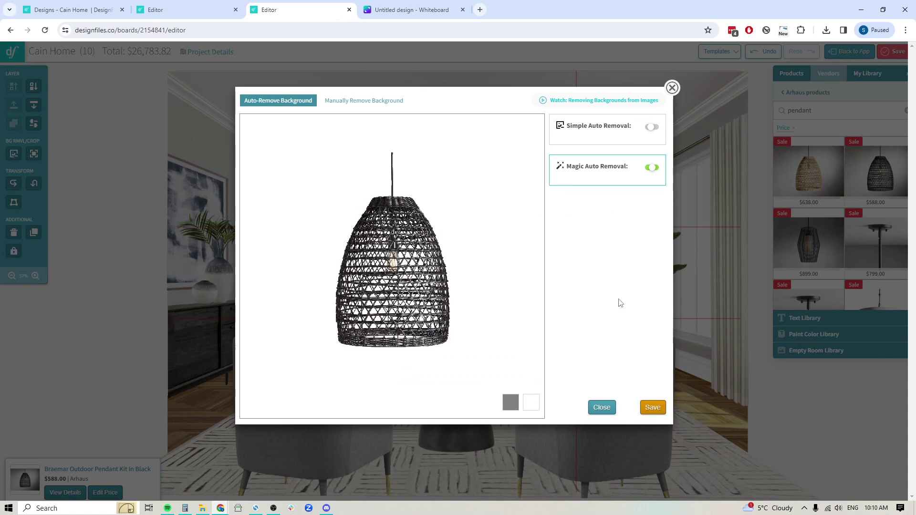
{"action": "left_click", "coordinate": [652, 408]}
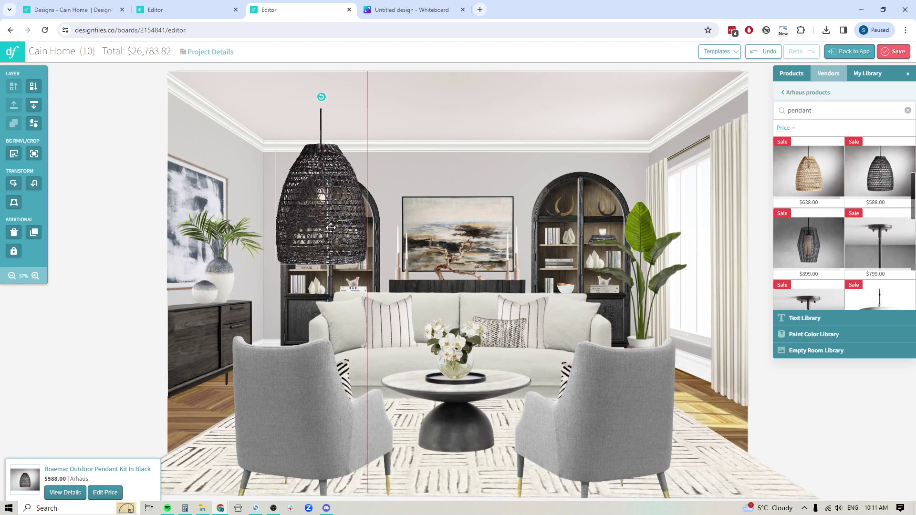
{"action": "mouse_move", "coordinate": [331, 228]}
{"action": "left_mouse_down"}
{"action": "mouse_move", "coordinate": [320, 241]}
{"action": "mouse_move", "coordinate": [315, 342]}
{"action": "mouse_move", "coordinate": [325, 280]}
{"action": "mouse_move", "coordinate": [400, 351]}
{"action": "mouse_move", "coordinate": [481, 249]}
{"action": "mouse_move", "coordinate": [470, 218]}
{"action": "mouse_move", "coordinate": [468, 228]}
{"action": "left_mouse_up"}
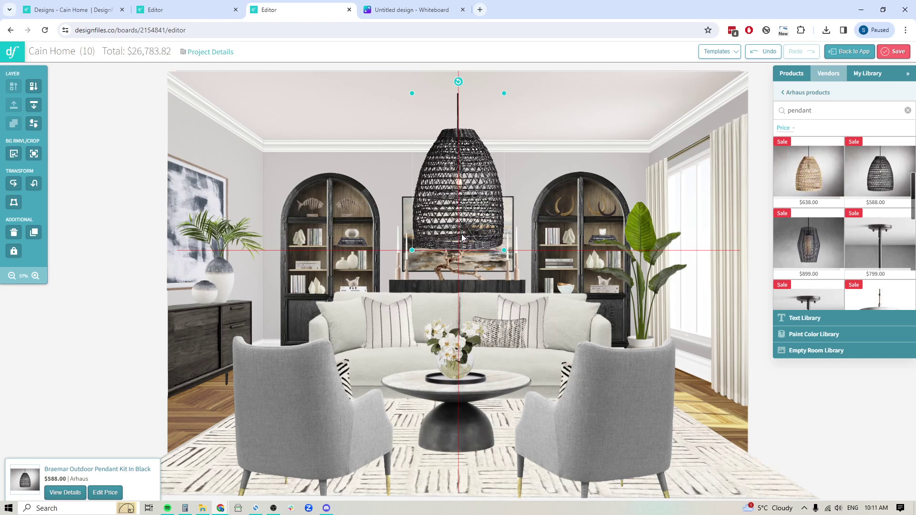
{"action": "key", "text": "Delete"}
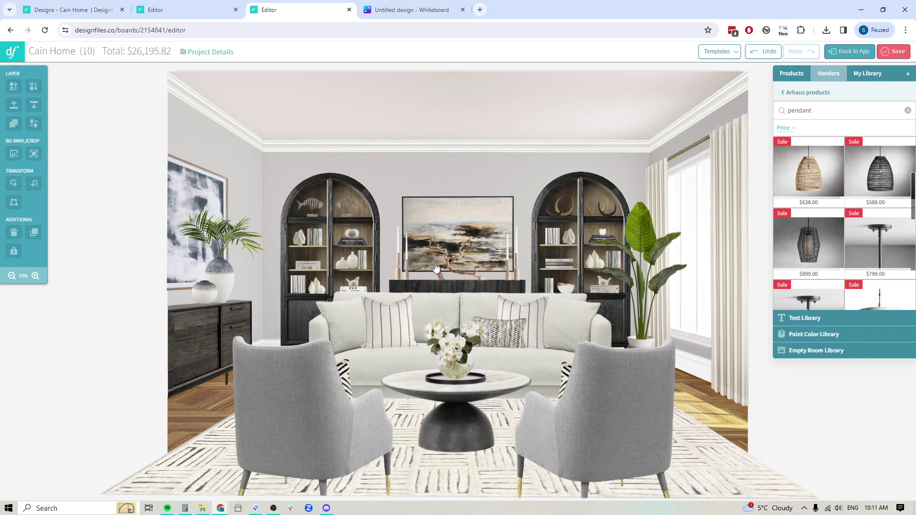
Drag the mesh pendant lamp photo from Uploads onto the Canva whiteboard and apply BG Remover.
{"action": "left_click", "coordinate": [411, 9]}
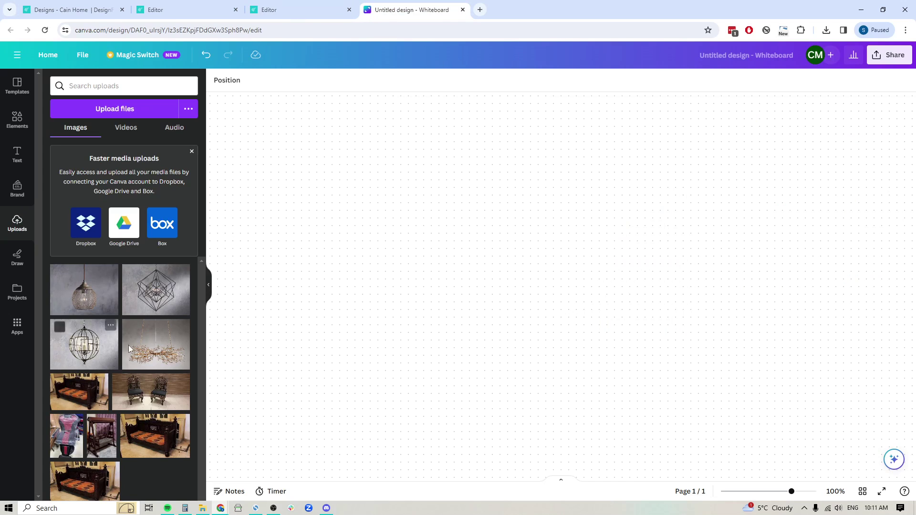
{"action": "left_click_drag", "start_coordinate": [84, 286], "coordinate": [458, 237]}
{"action": "left_click_drag", "start_coordinate": [496, 322], "coordinate": [474, 268]}
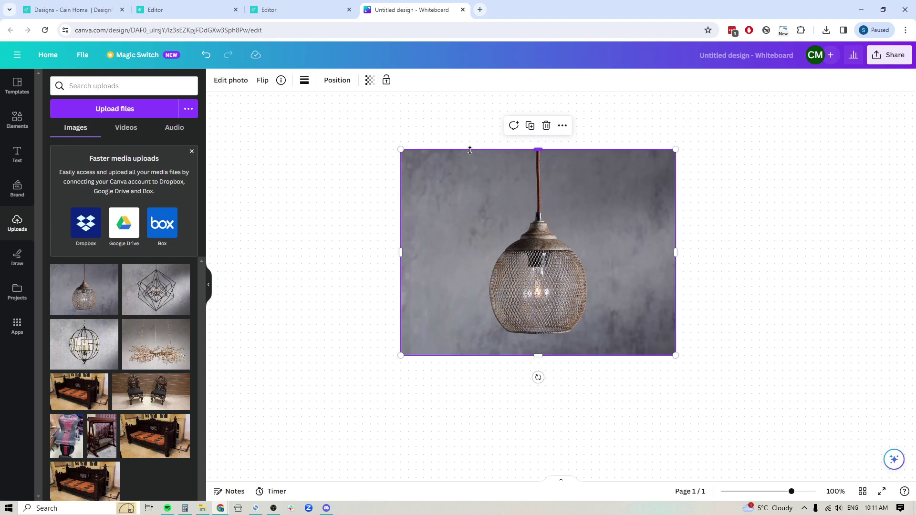
{"action": "left_click", "coordinate": [231, 81]}
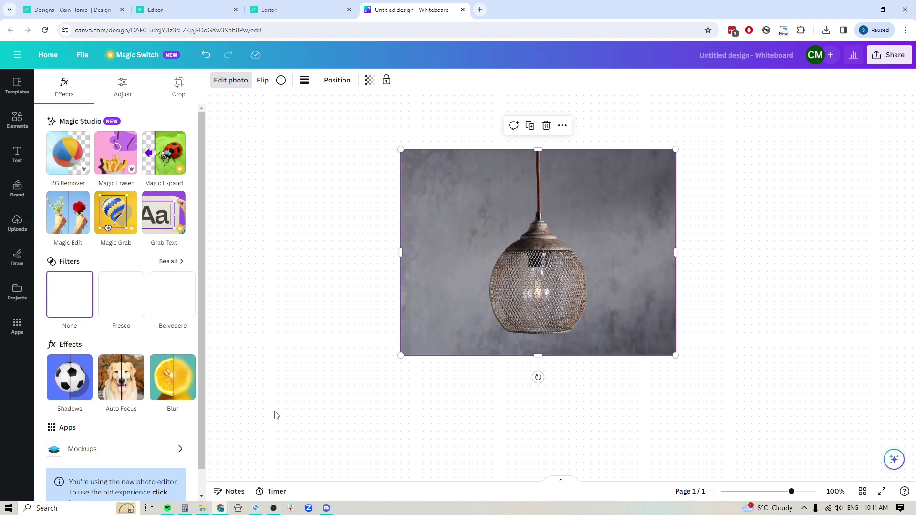
{"action": "left_click", "coordinate": [57, 163]}
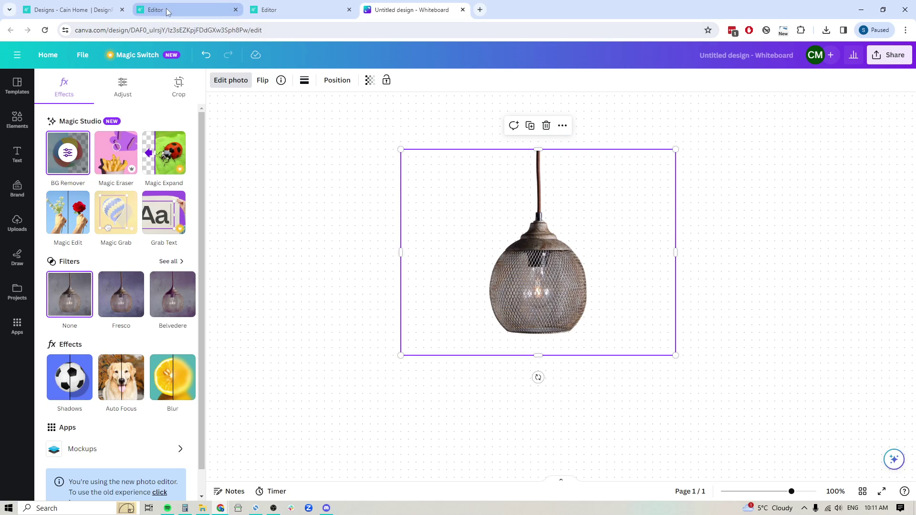
Add the mesh pendant lamp from My Library to the living-room board, shrinking it over the room.
{"action": "left_click", "coordinate": [281, 9]}
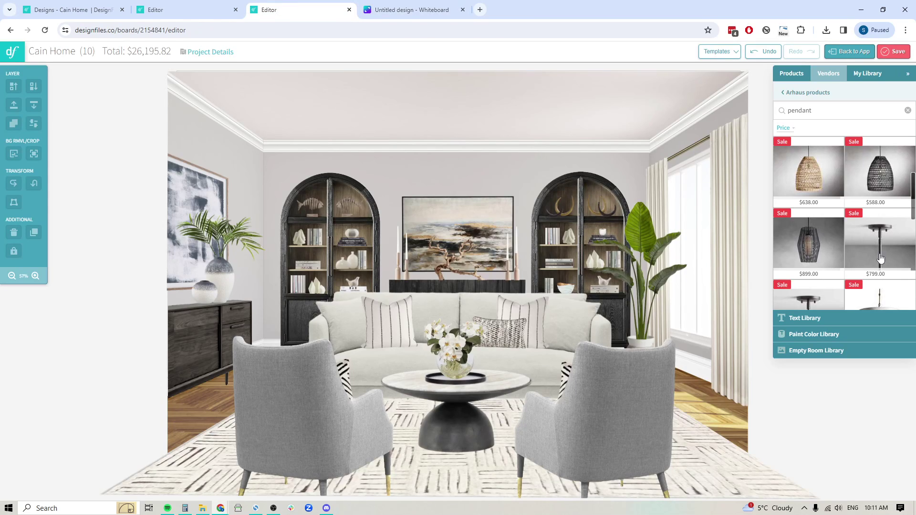
{"action": "scroll", "coordinate": [884, 257], "scroll_direction": "up", "scroll_amount": 1}
{"action": "scroll", "coordinate": [885, 258], "scroll_direction": "down", "scroll_amount": 1}
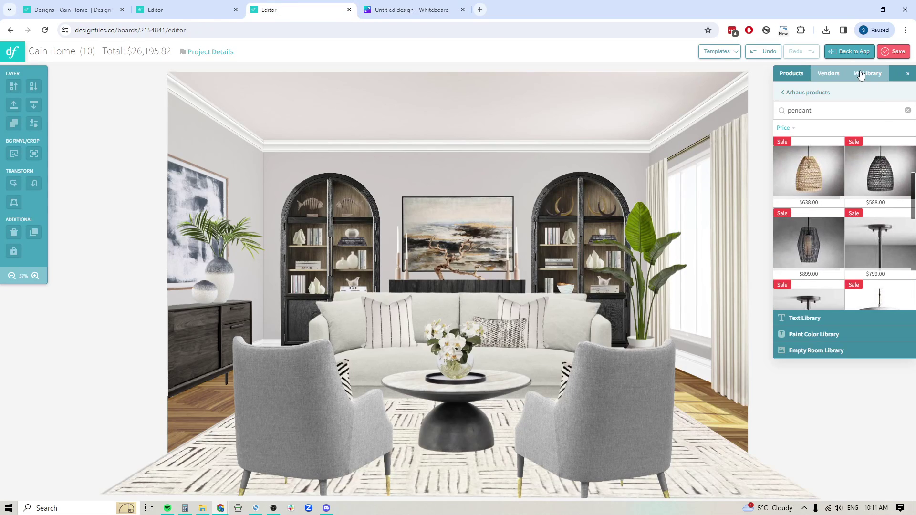
{"action": "left_click", "coordinate": [867, 74]}
{"action": "left_click_drag", "start_coordinate": [879, 189], "coordinate": [539, 409]}
{"action": "left_click_drag", "start_coordinate": [644, 429], "coordinate": [346, 269]}
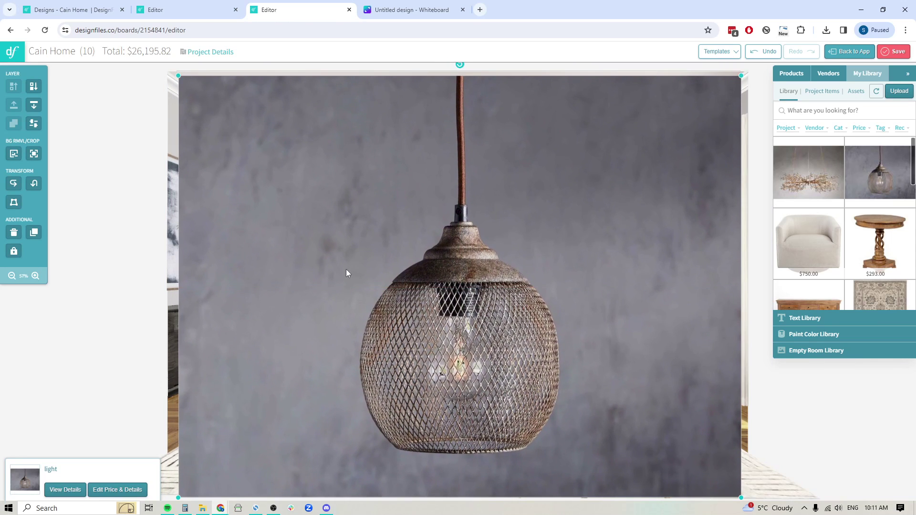
{"action": "left_click_drag", "start_coordinate": [178, 77], "coordinate": [422, 258]}
{"action": "left_click_drag", "start_coordinate": [620, 437], "coordinate": [500, 290]}
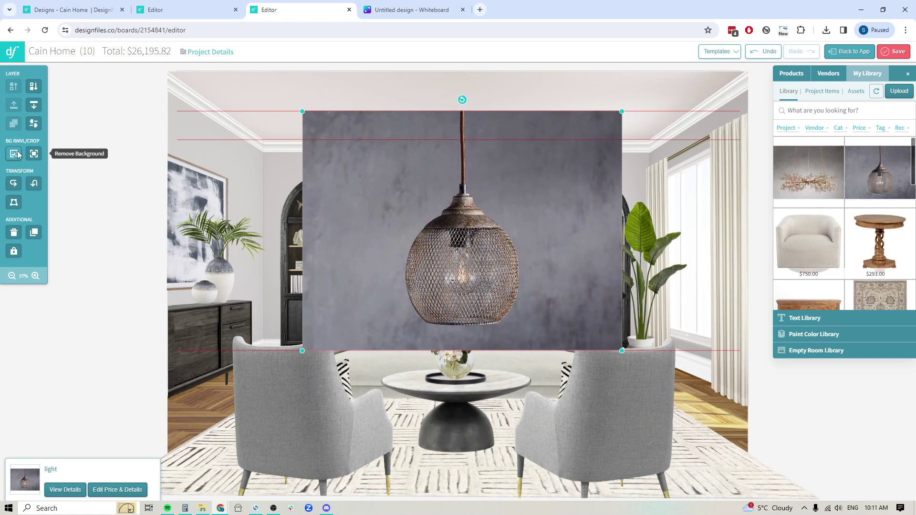
Remove the lamp's grey background with Magic Auto Removal, then centre and shrink it above the painting.
{"action": "left_click", "coordinate": [14, 153]}
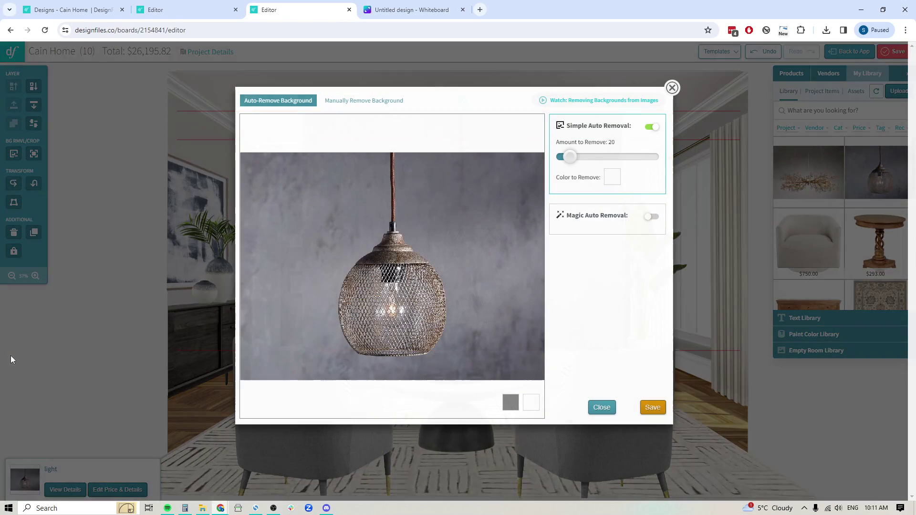
{"action": "left_click", "coordinate": [652, 215]}
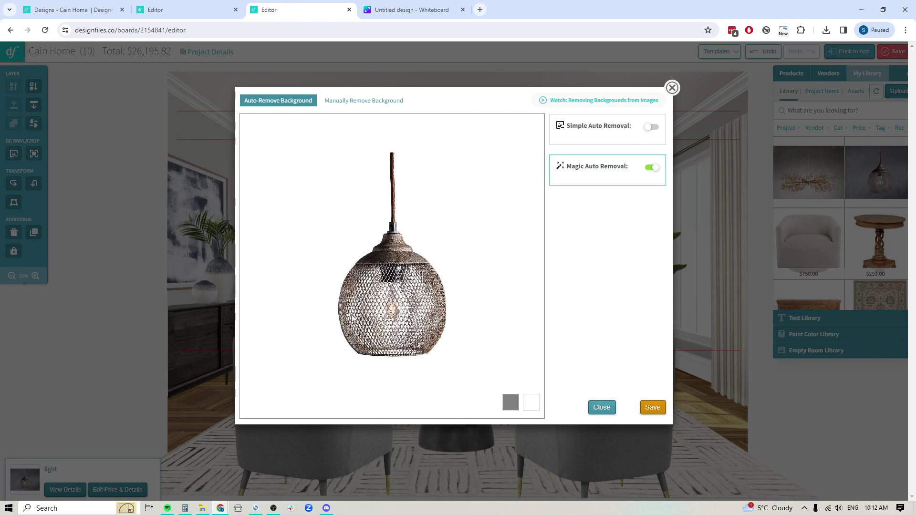
{"action": "left_click", "coordinate": [652, 409]}
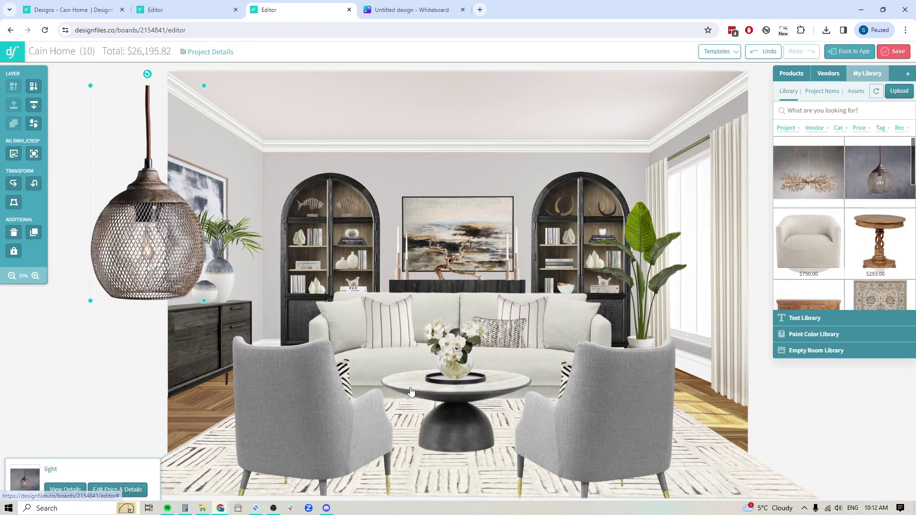
{"action": "left_click_drag", "start_coordinate": [147, 276], "coordinate": [197, 246]}
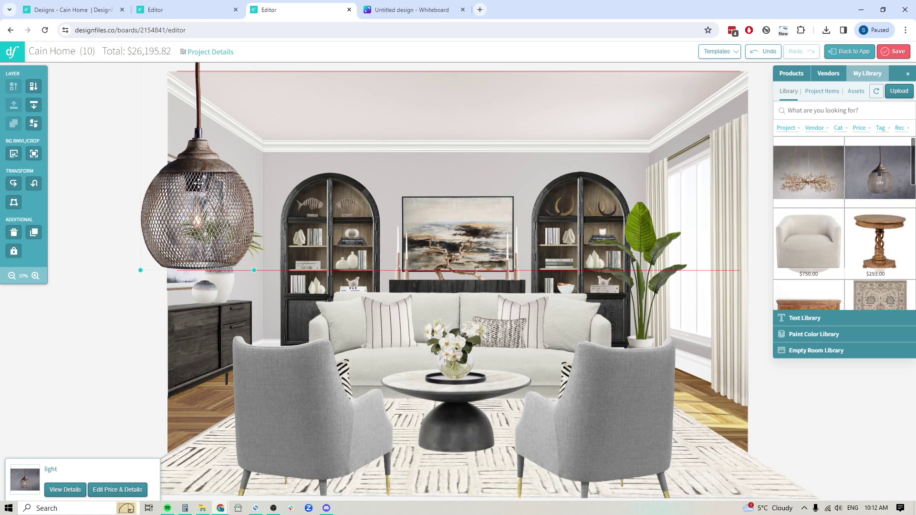
{"action": "left_click_drag", "start_coordinate": [202, 213], "coordinate": [454, 223]}
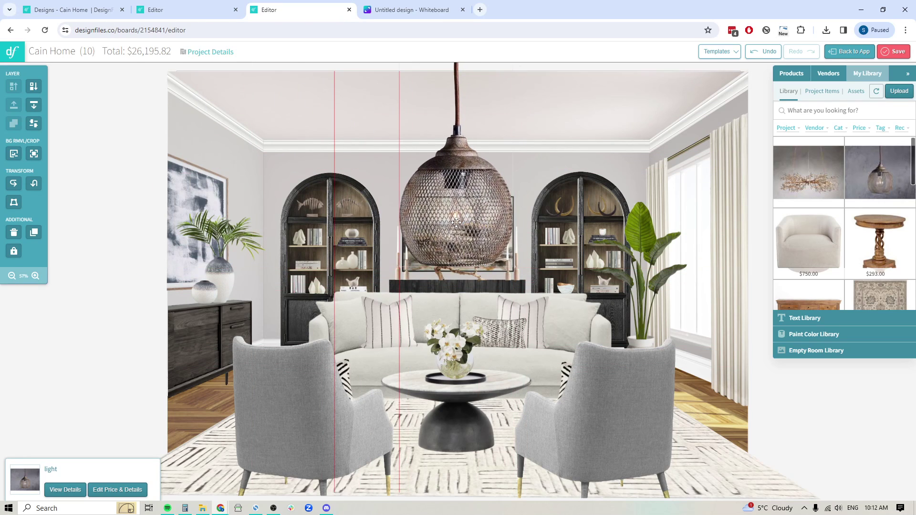
{"action": "left_click_drag", "start_coordinate": [512, 267], "coordinate": [493, 249]}
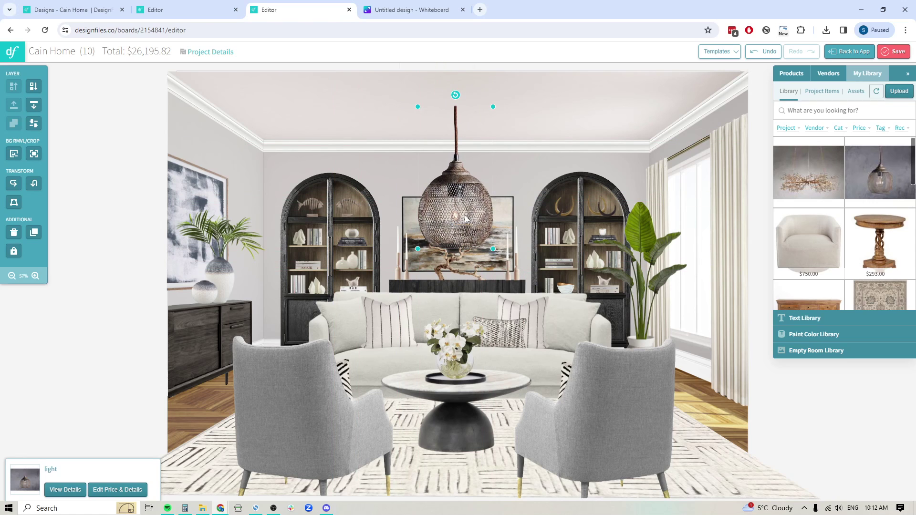